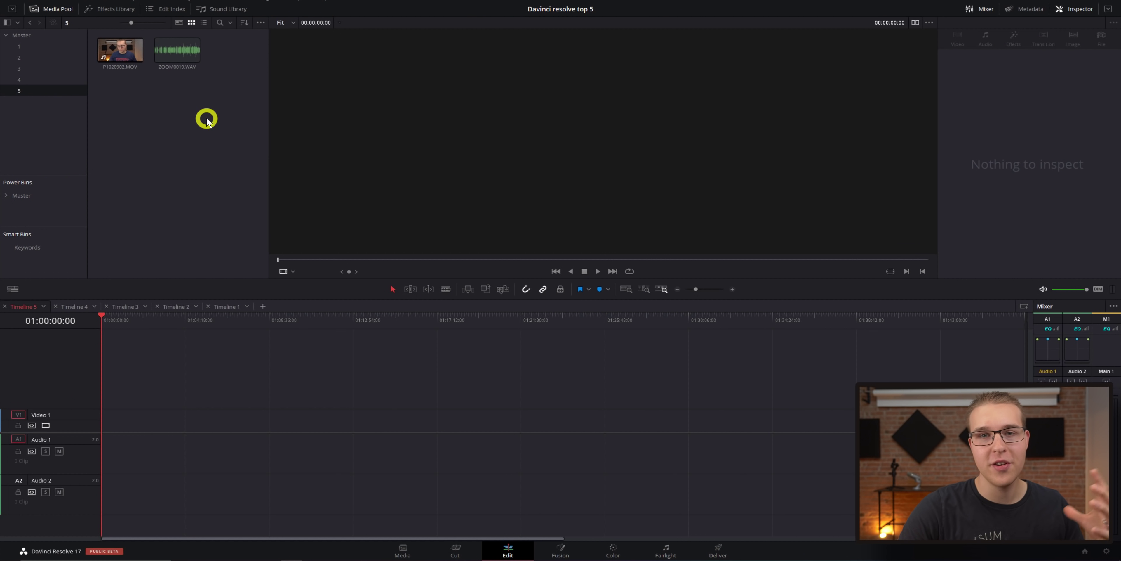
Place P1020902.MOV and ZOOM0019.WAV on the timeline, WAV on Audio 2, and auto-align them by waveform
drag(202, 90, 103, 440)
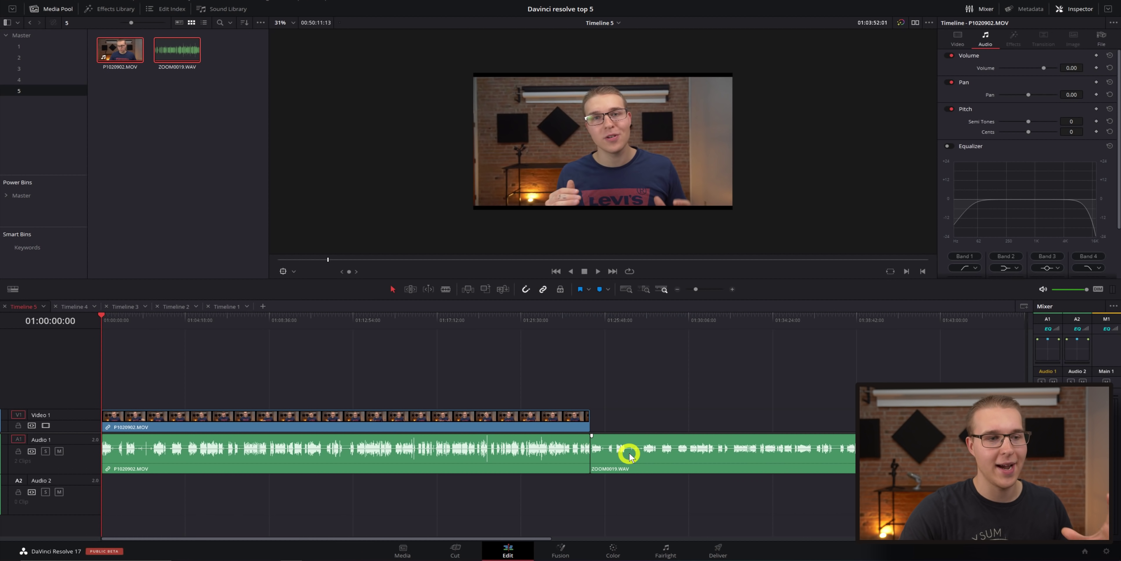
drag(629, 455, 631, 489)
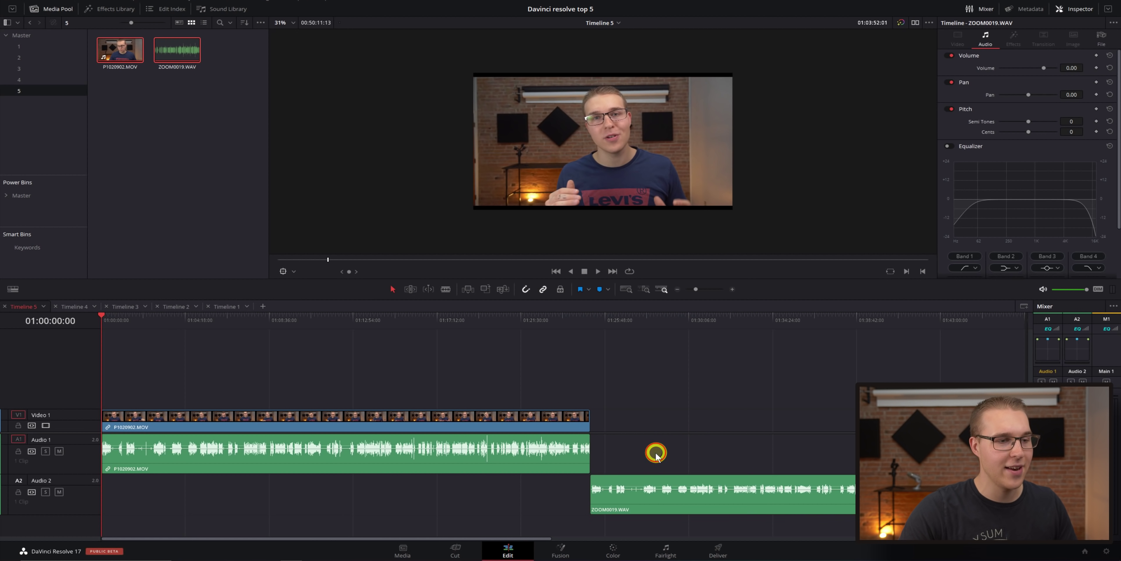
drag(655, 453, 551, 512)
right_click(628, 495)
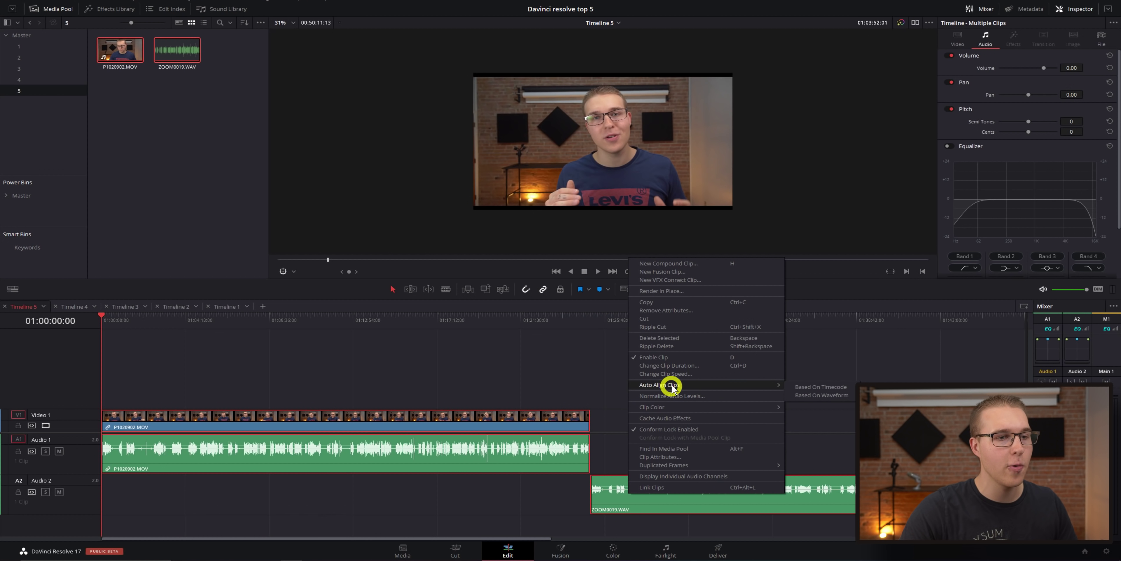
click(816, 395)
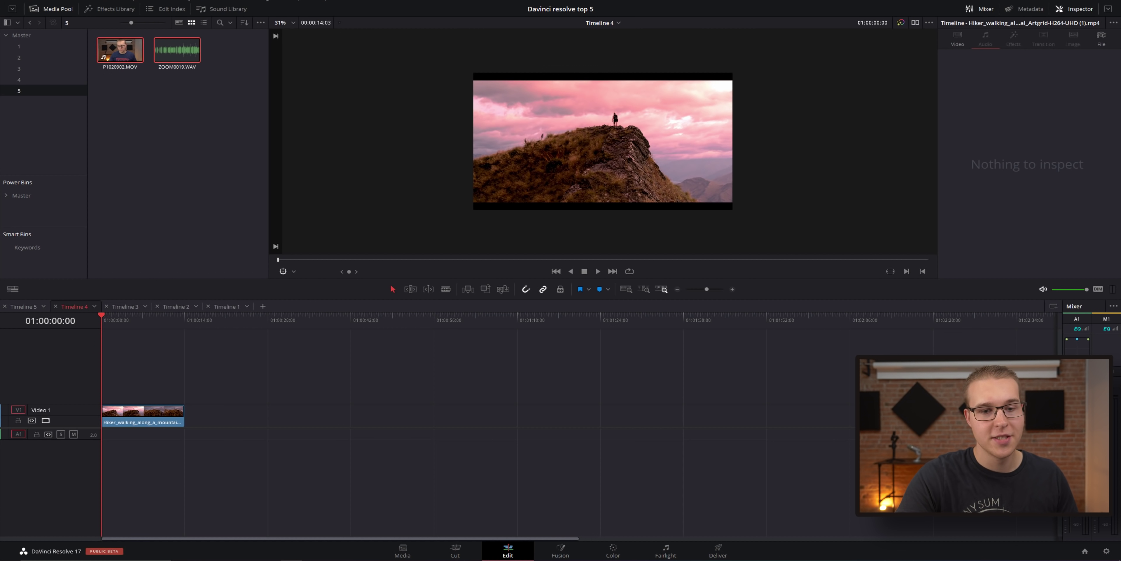
Save a square timeline resolution in Project Settings and zoom the hiker clip to fill the frame
click(1106, 550)
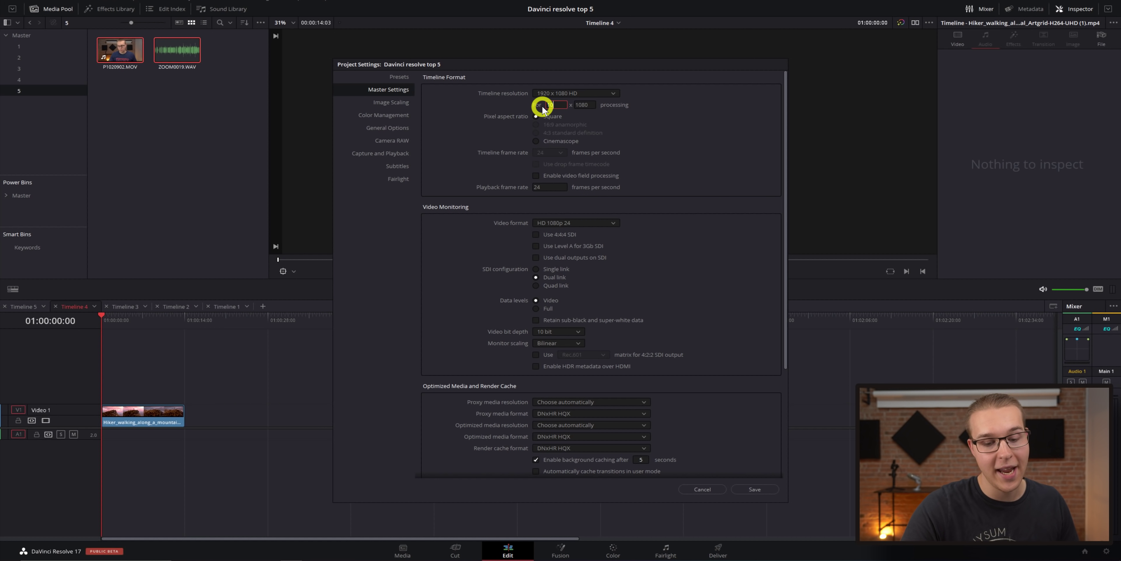
click(764, 489)
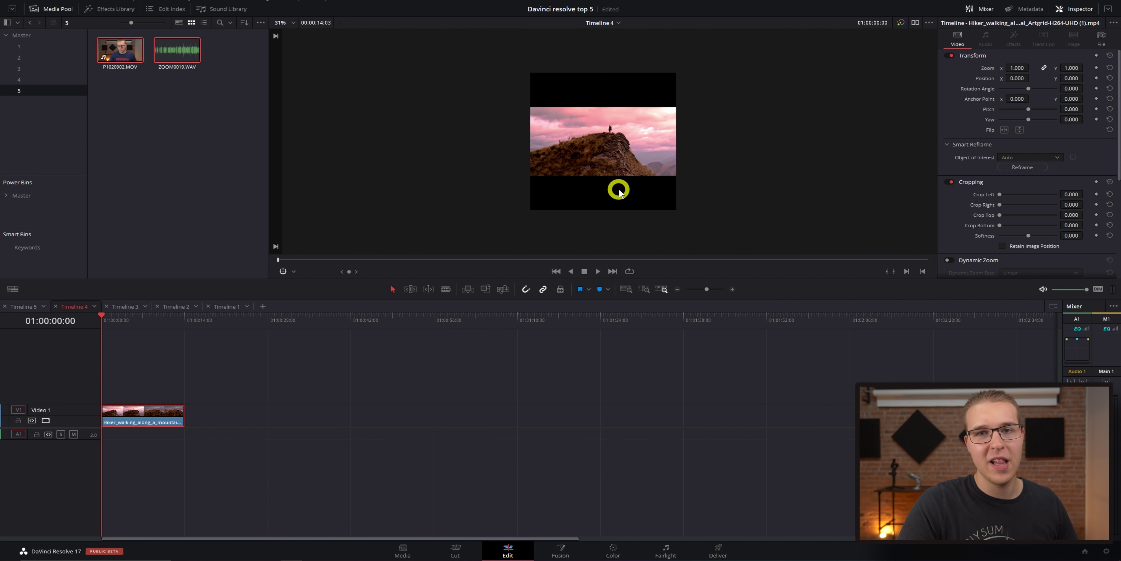
drag(1019, 68, 1085, 71)
Smart-reframe the hiker clip, then play it back from the start to check it
mouse_move(137, 331)
mouse_down()
mouse_move(131, 320)
mouse_move(156, 324)
mouse_up()
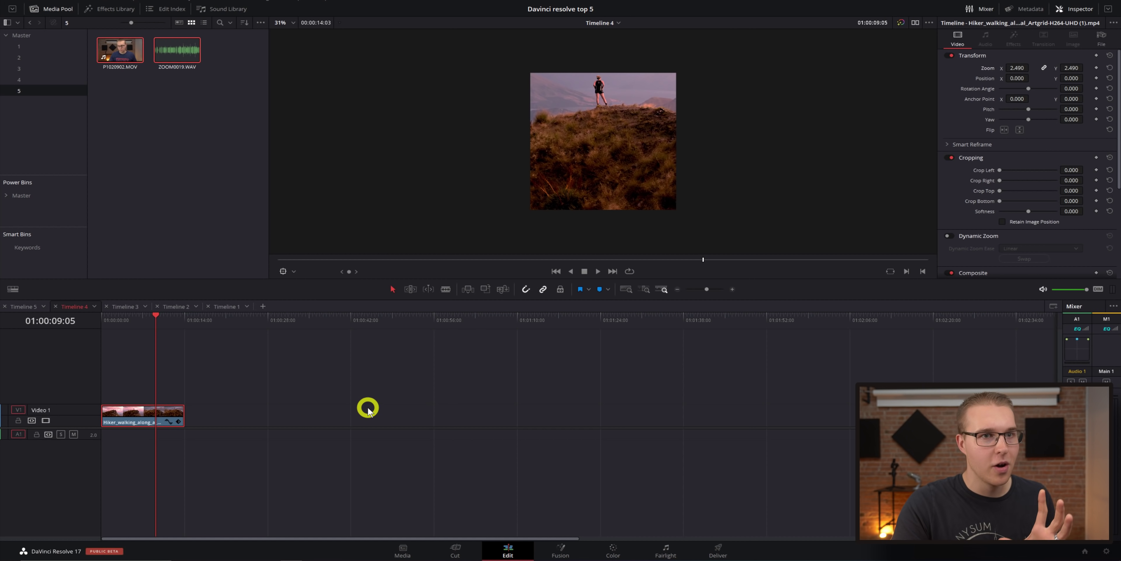
click(949, 144)
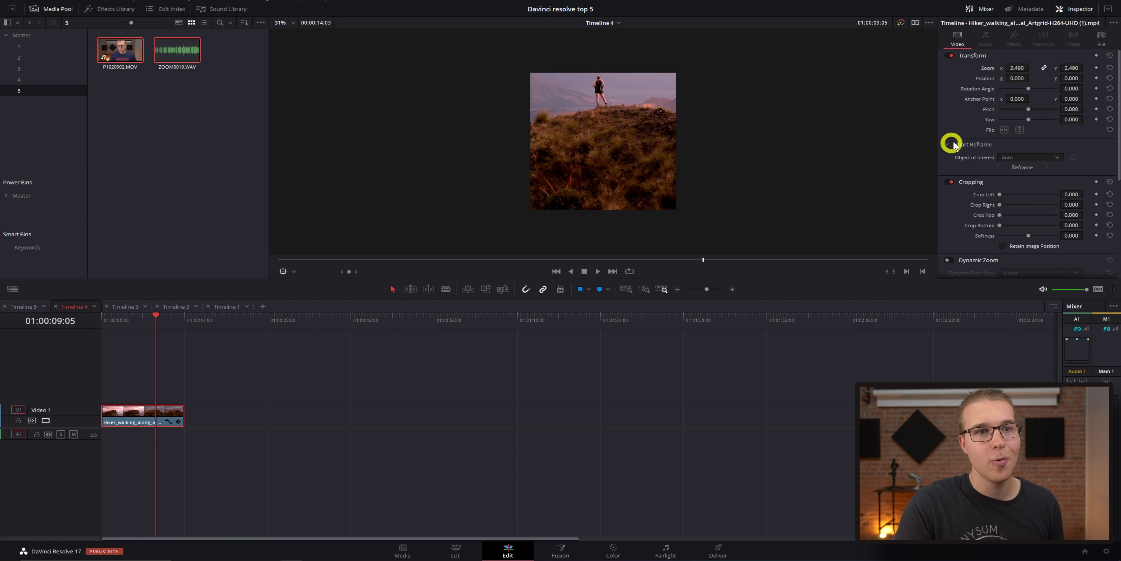
click(1012, 169)
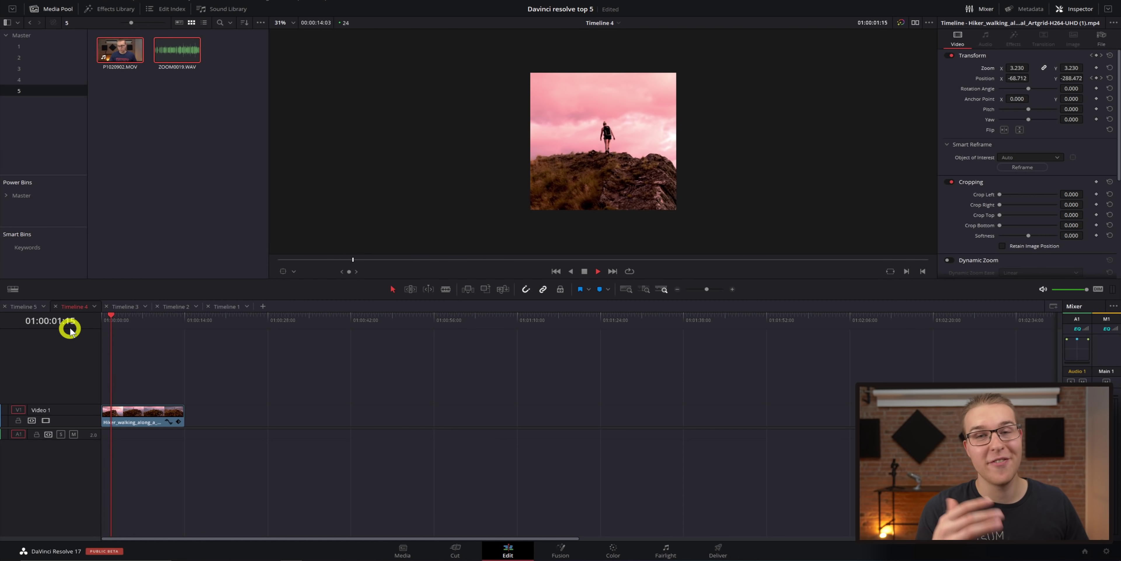
key(space)
key(Home)
click(70, 325)
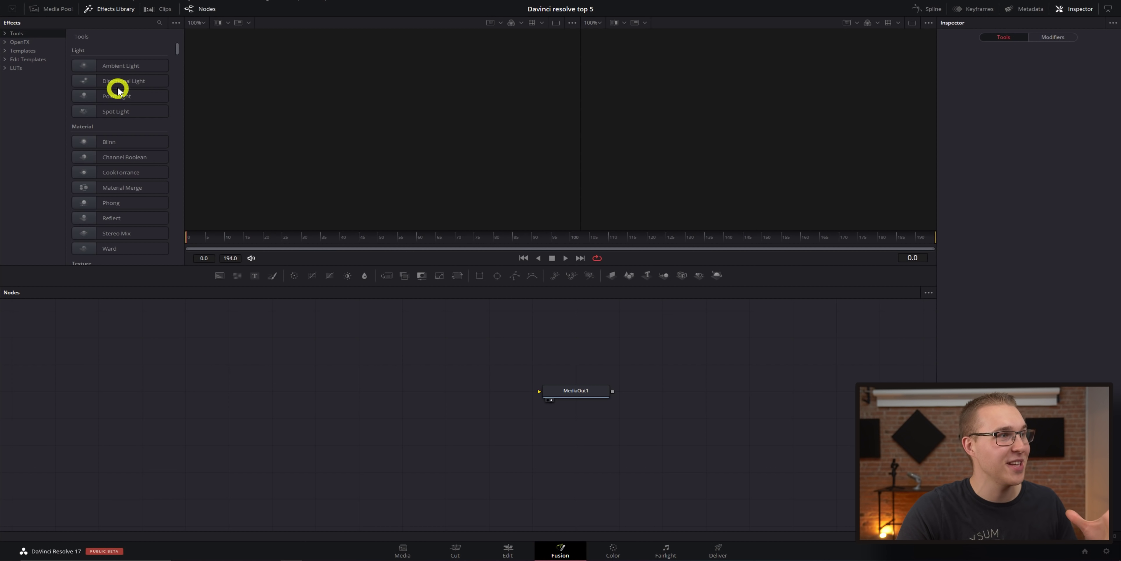
Scroll the Effects Library Tools list down to the Shape tools, sBoolean through sTransform
scroll(118, 87, down, 3)
scroll(121, 137, down, 3)
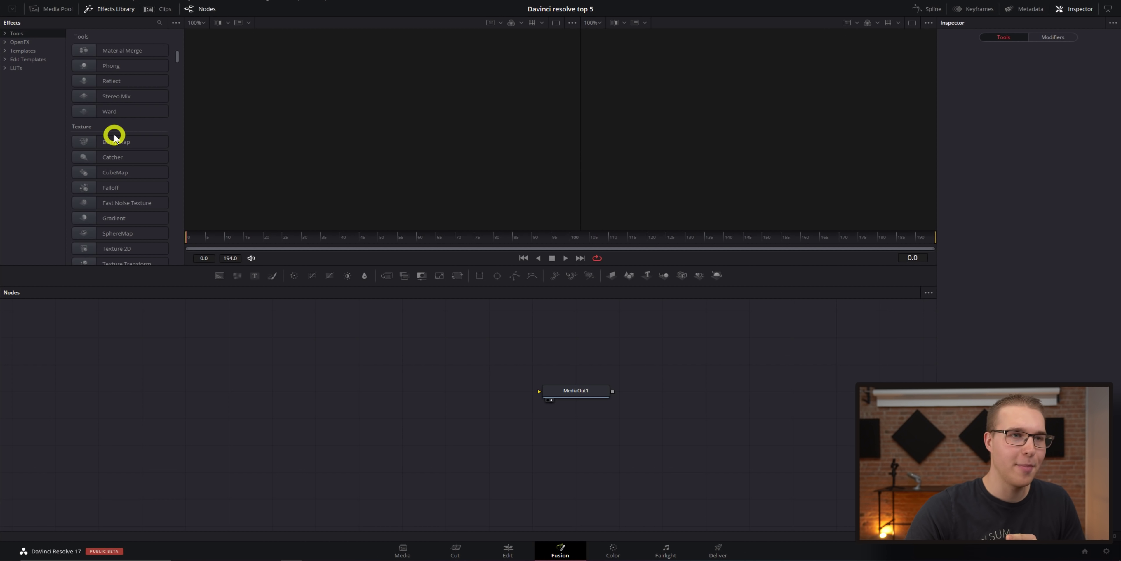
scroll(115, 137, down, 6)
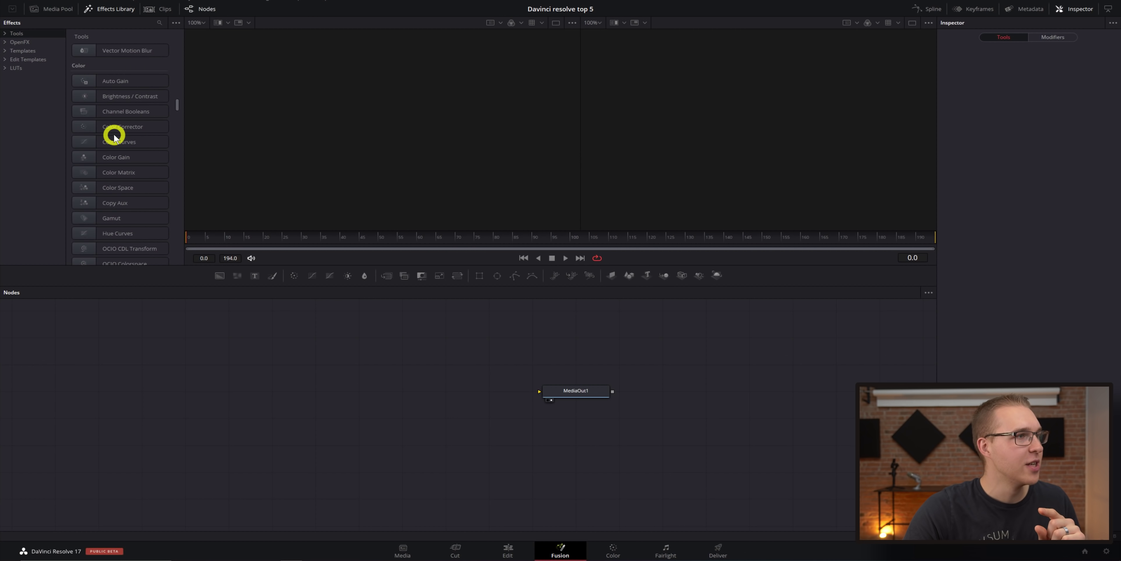
scroll(120, 75, down, 10)
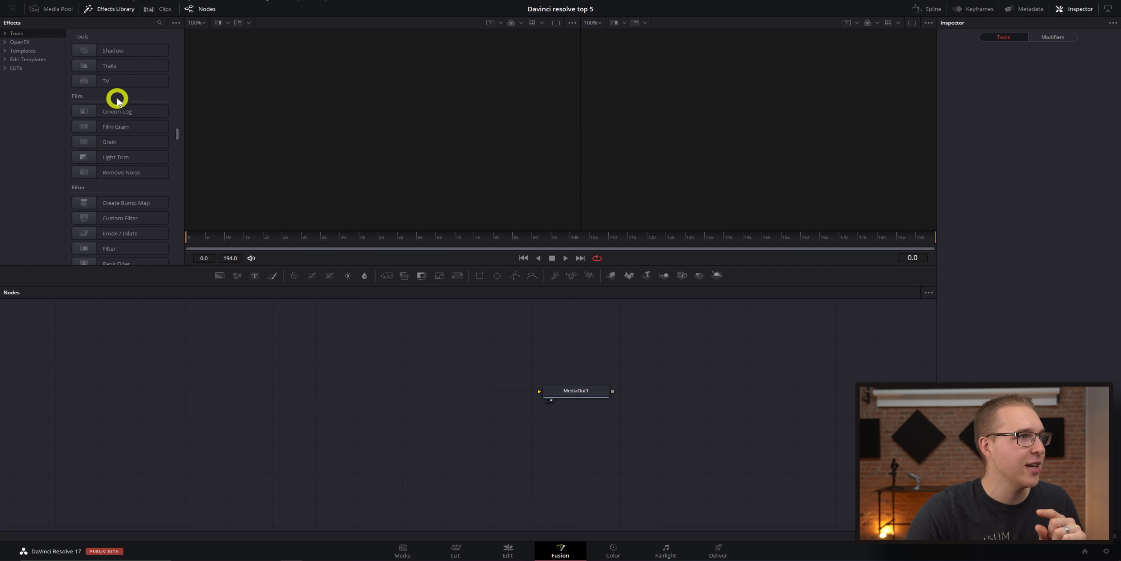
scroll(118, 99, down, 15)
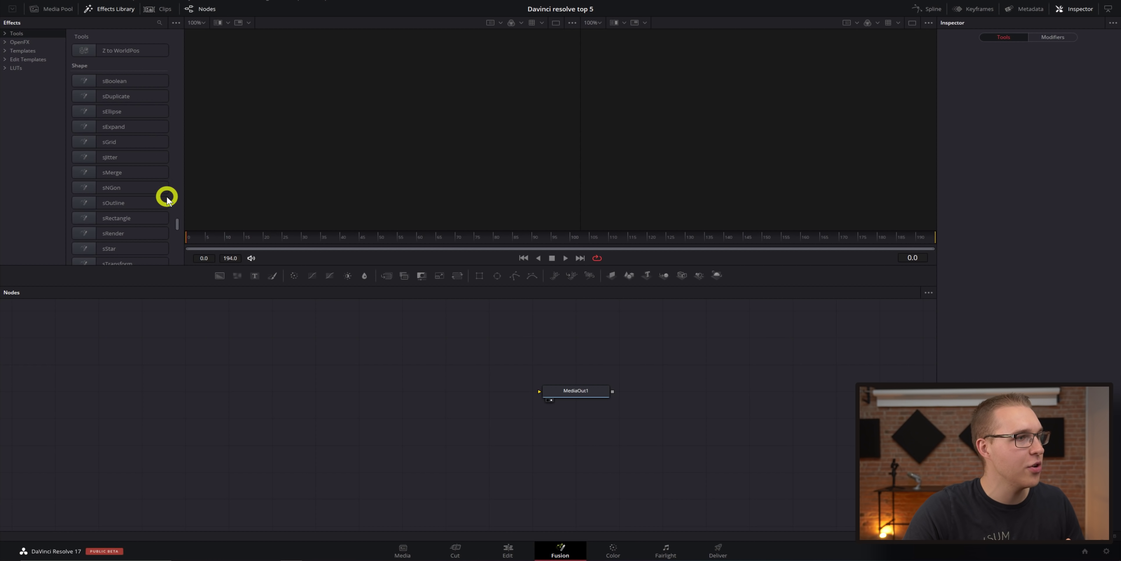
scroll(177, 224, down, 1)
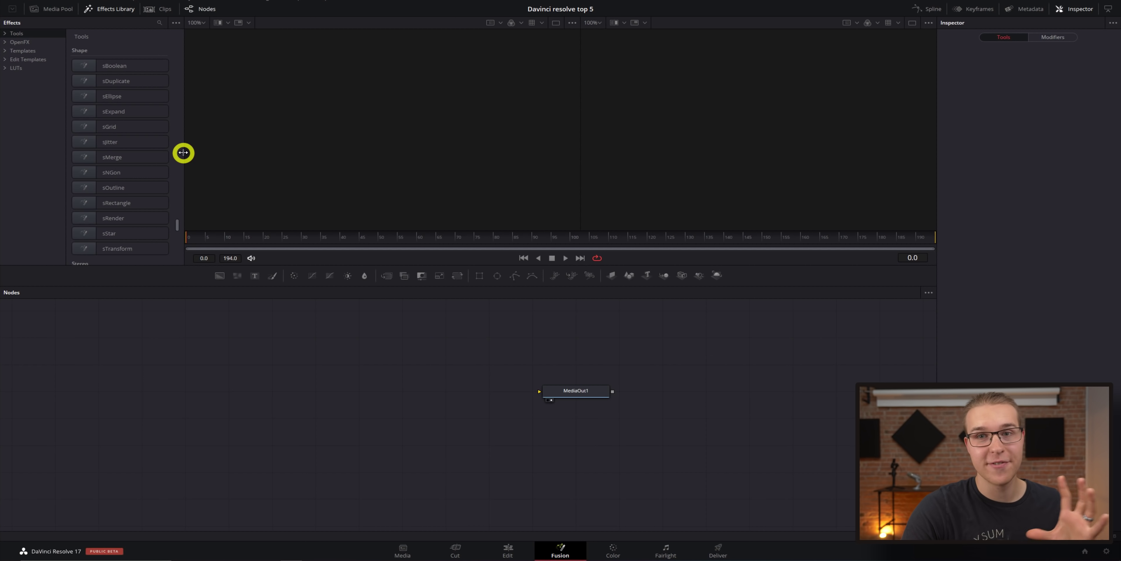
Add sEllipse and sRender nodes and connect sRender1 to MediaOut1 to show a white circle
click(129, 101)
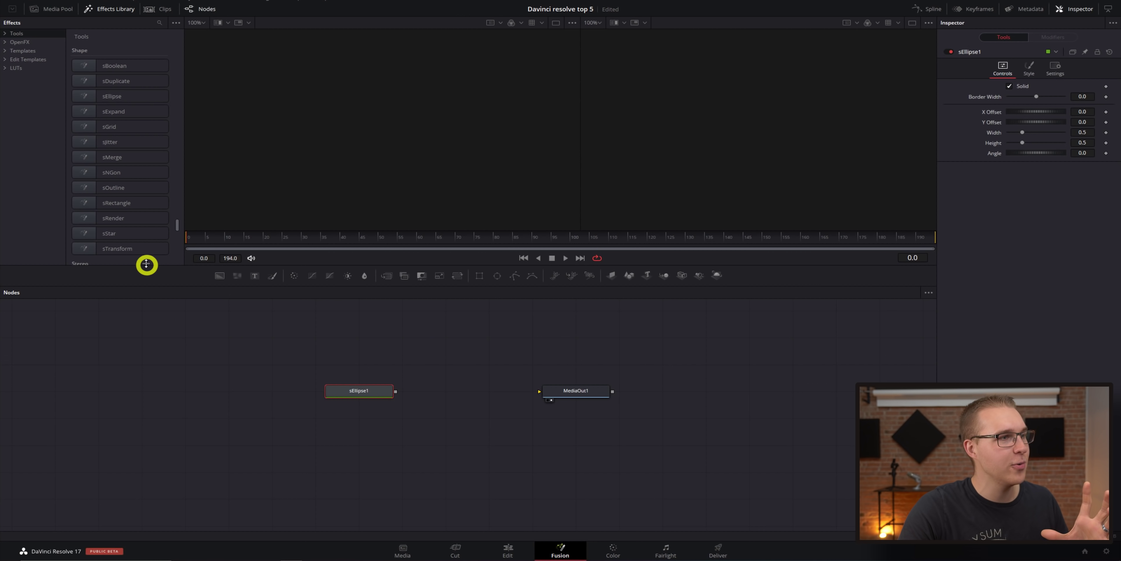
click(134, 221)
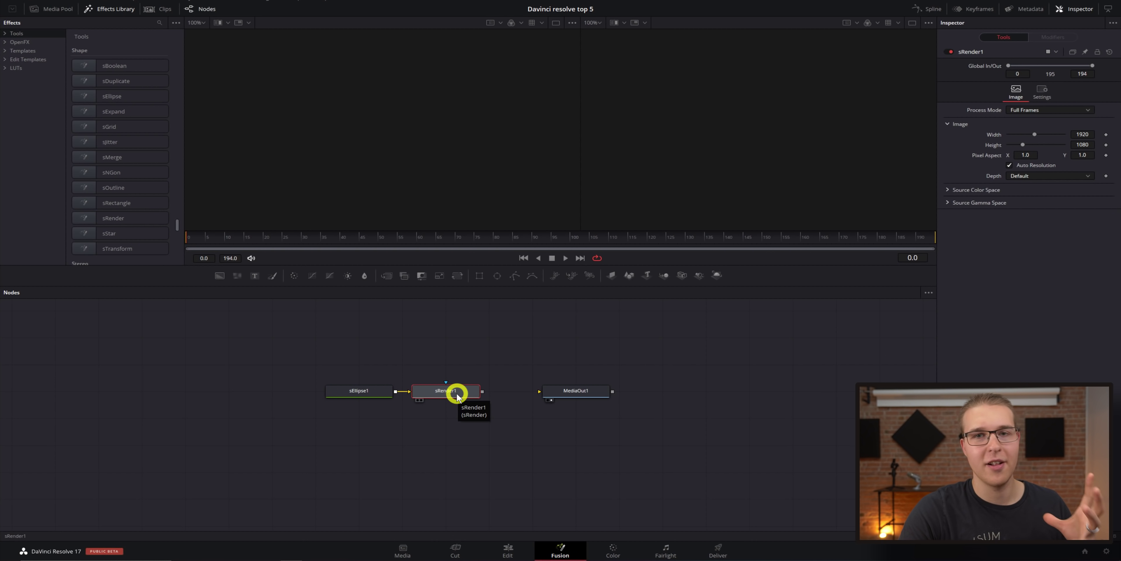
click(355, 393)
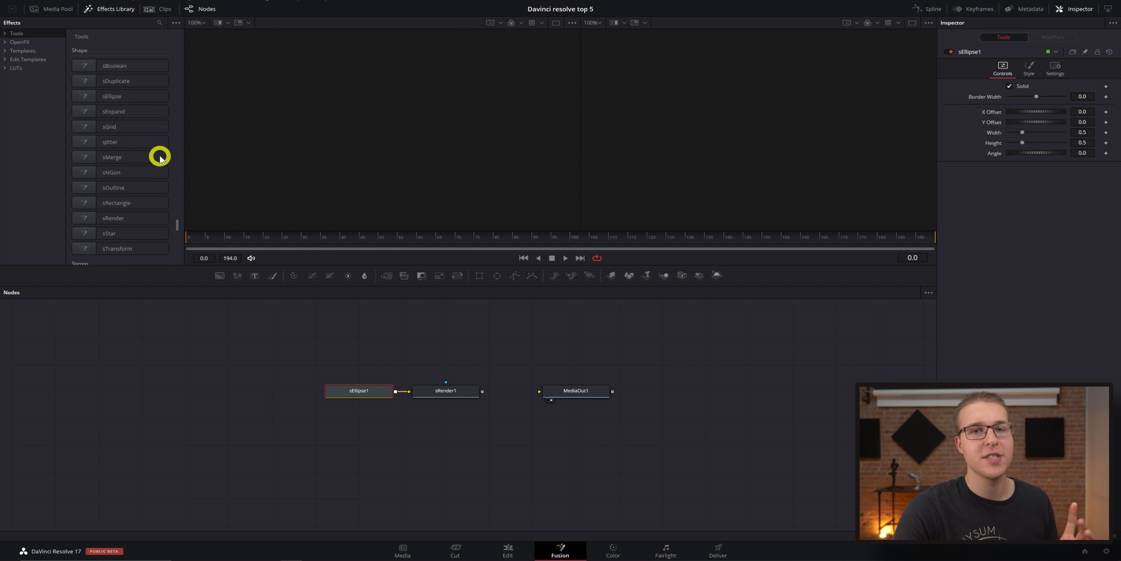
click(462, 391)
drag(460, 397, 567, 392)
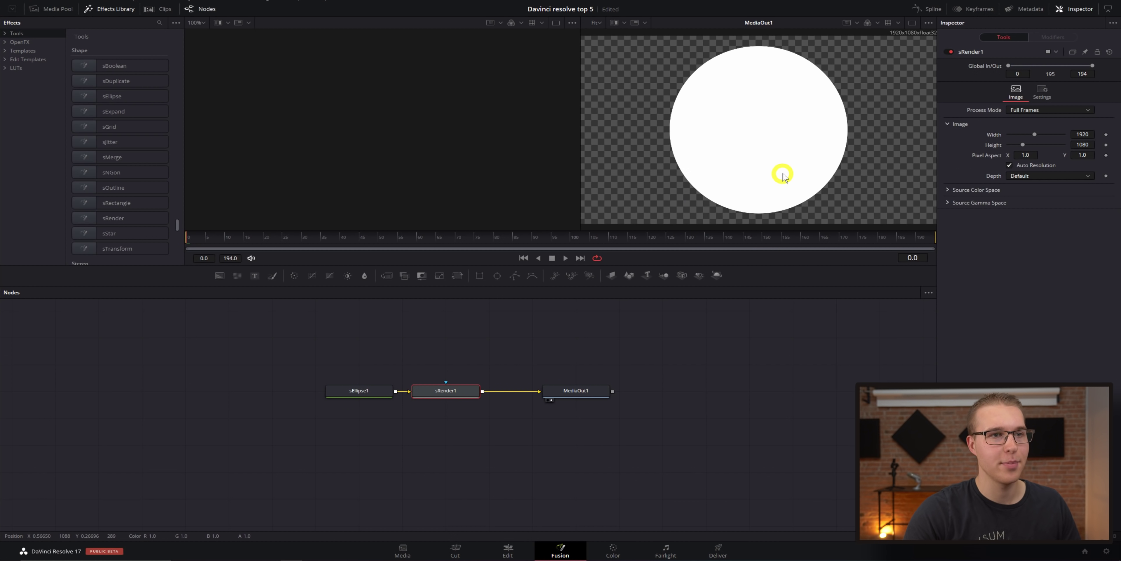
Insert sOutline and sDuplicate after sEllipse1, giving three outline rings offset along X
drag(358, 390, 228, 390)
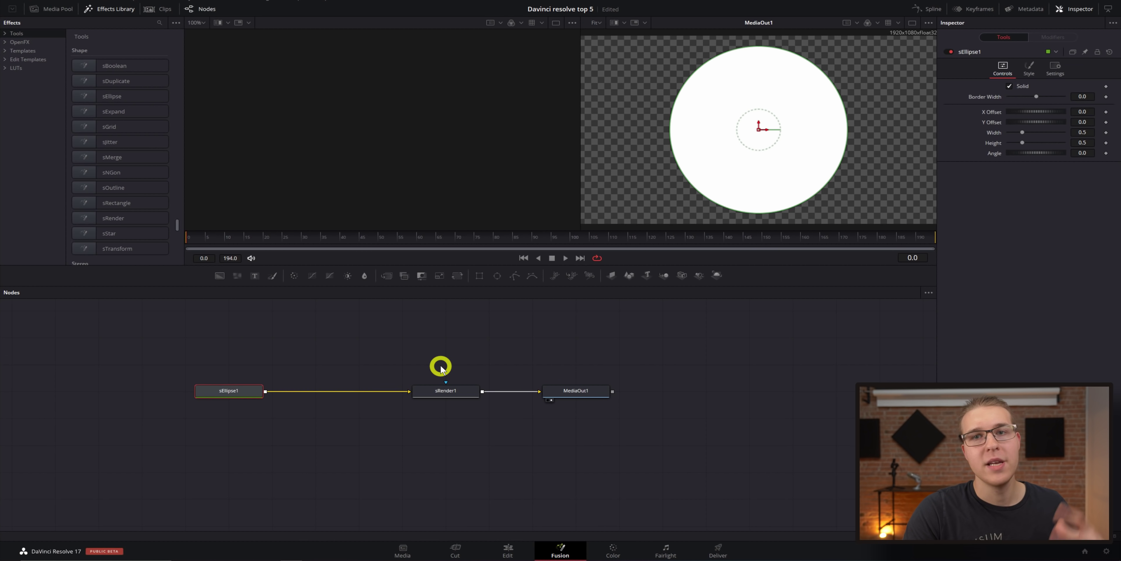
click(128, 188)
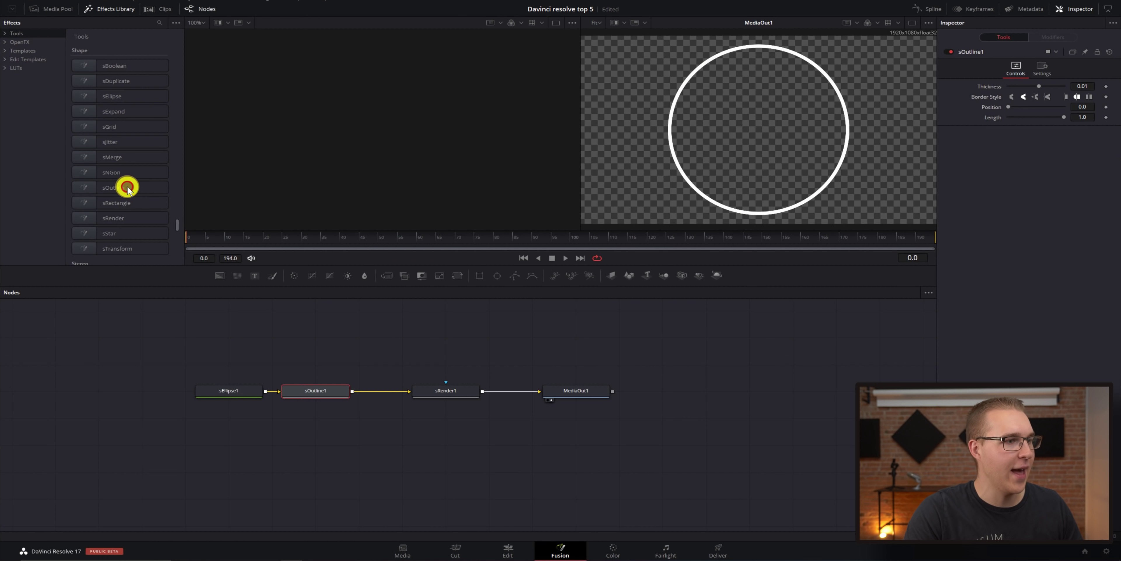
drag(820, 75, 723, 207)
mouse_move(714, 126)
mouse_down()
mouse_move(638, 260)
mouse_move(130, 287)
mouse_up()
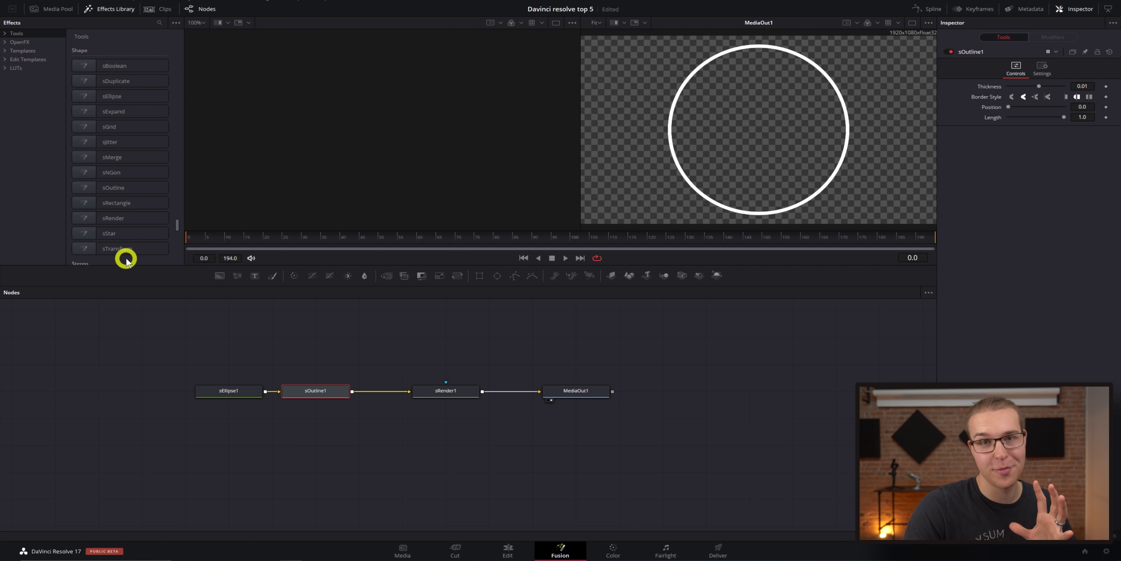
click(122, 81)
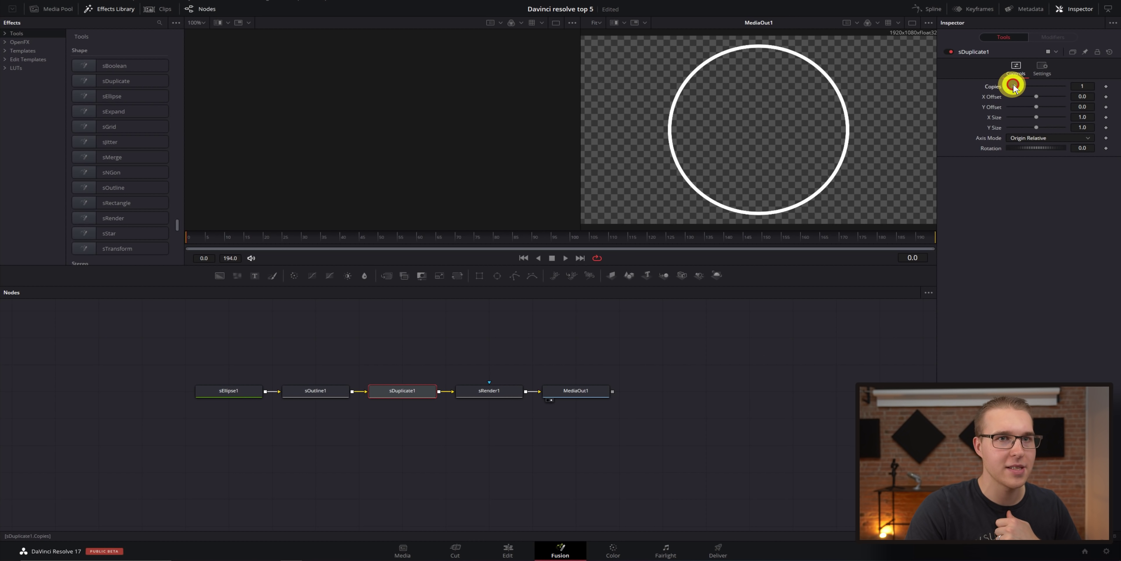
drag(1014, 87, 1040, 99)
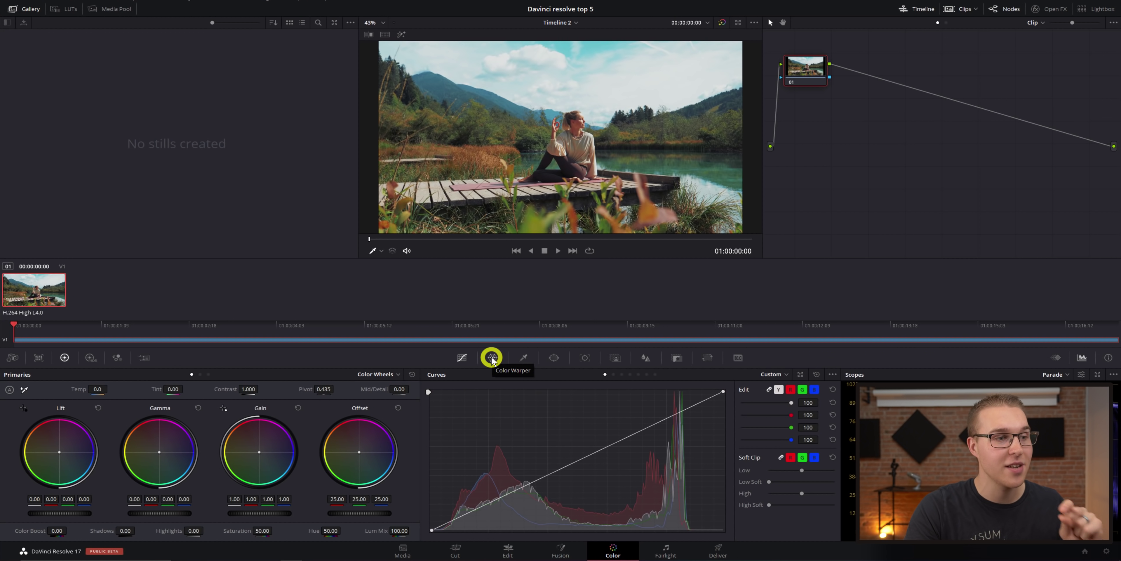
Open the Color Warper for the lakeside clip
click(493, 357)
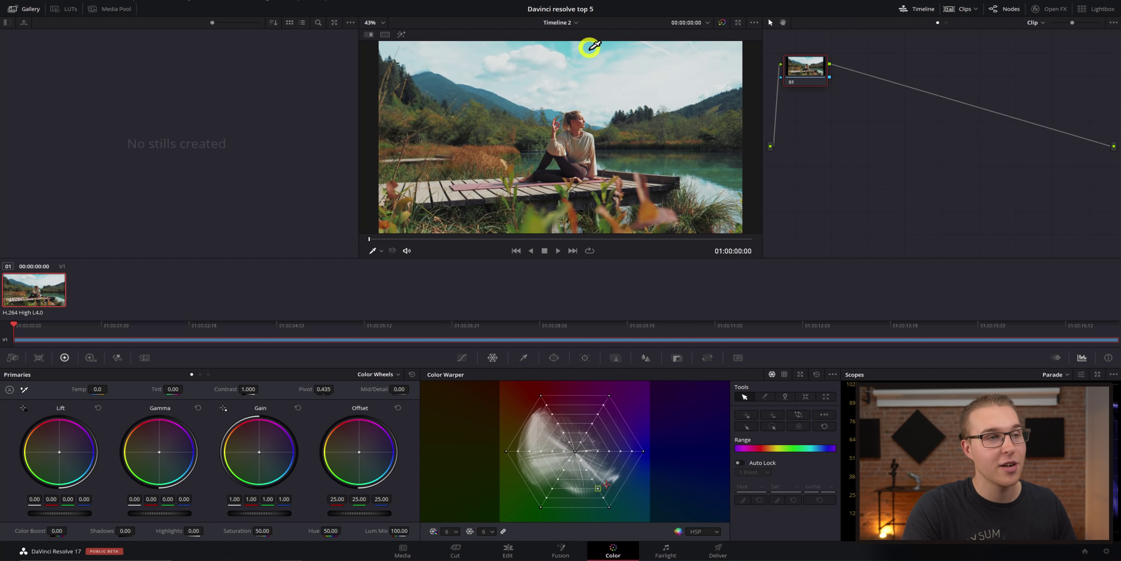
Push the sky toward saturated blue and the grass toward yellow, then switch to Chroma-Luma mode
click(597, 48)
drag(602, 47, 621, 46)
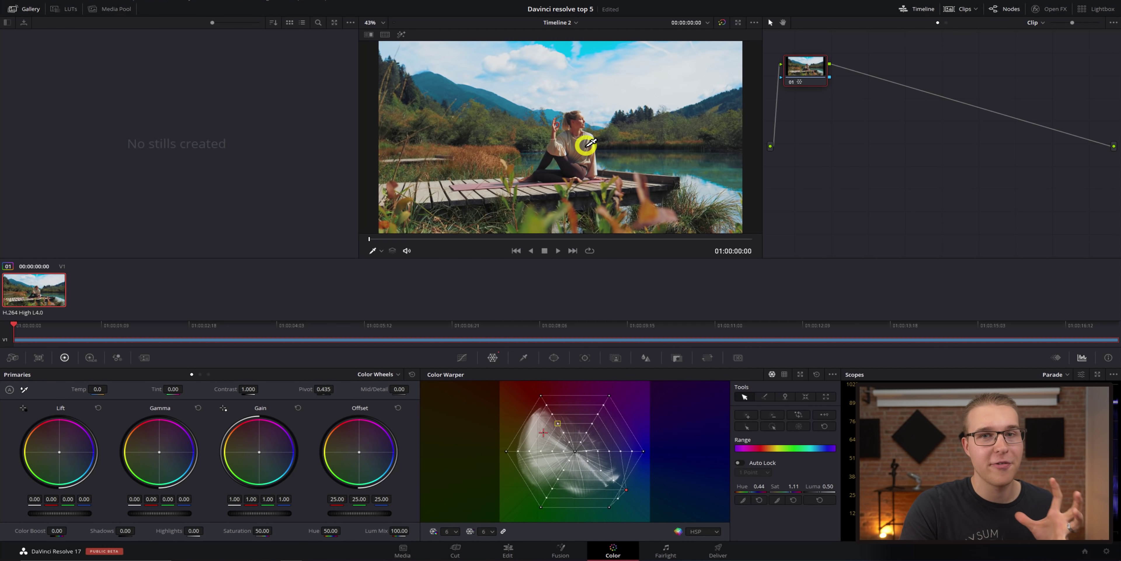
drag(591, 143, 486, 163)
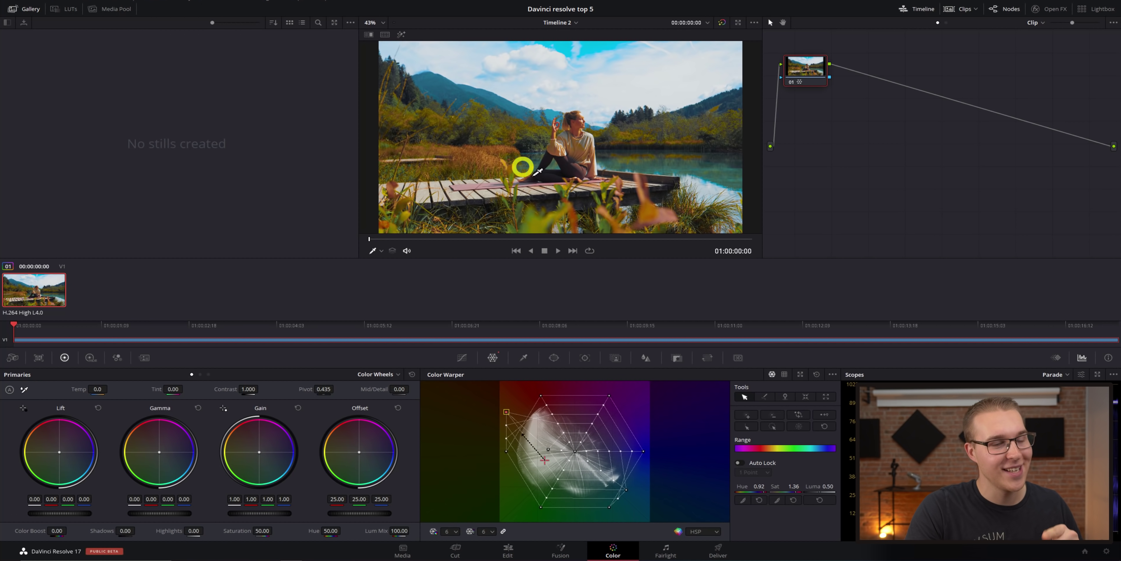
click(785, 375)
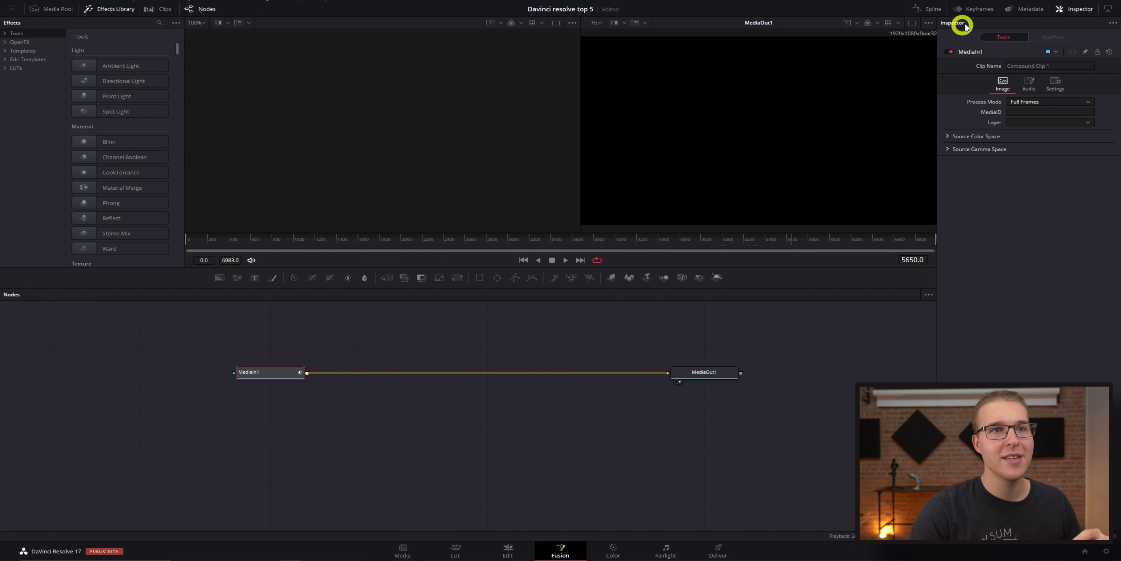
Show Compound Clip 1's LeftAudio and RightAudio waveforms under MediaIn1 in the Keyframes editor
click(974, 13)
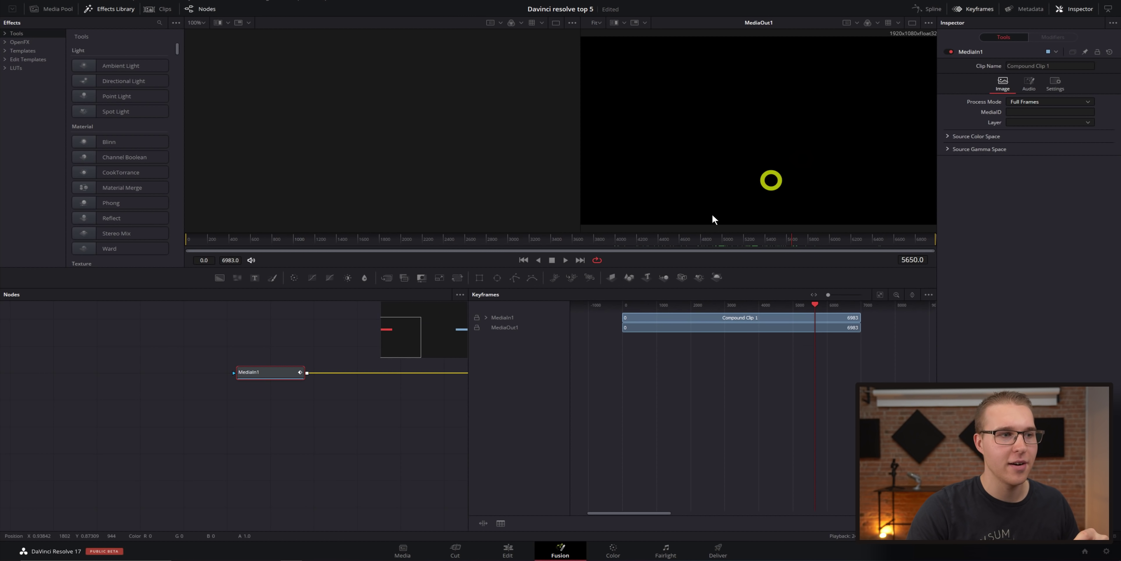
click(486, 318)
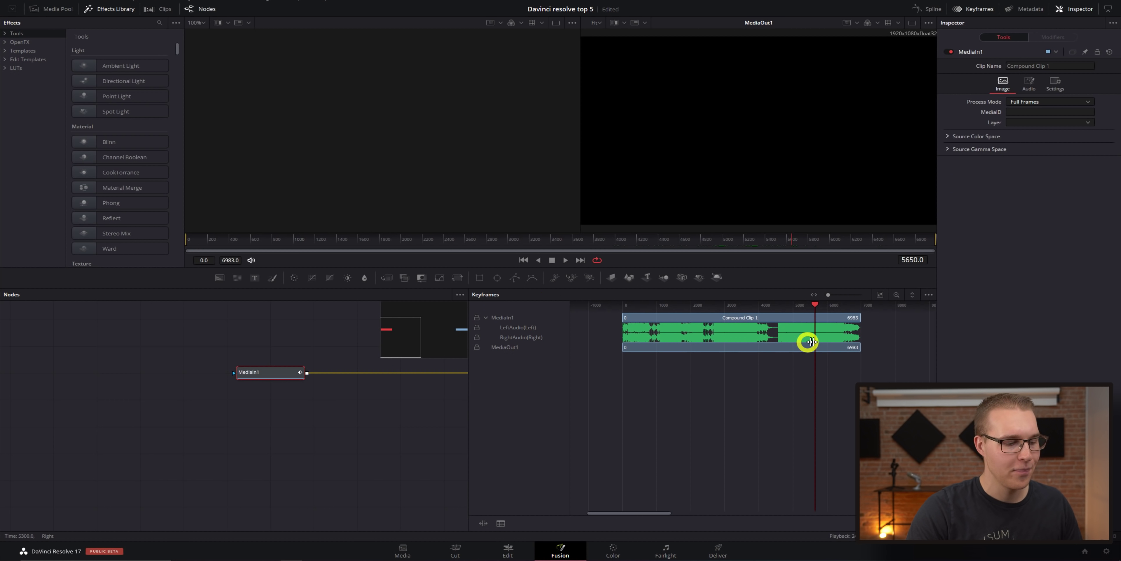
scroll(819, 338, left, 3)
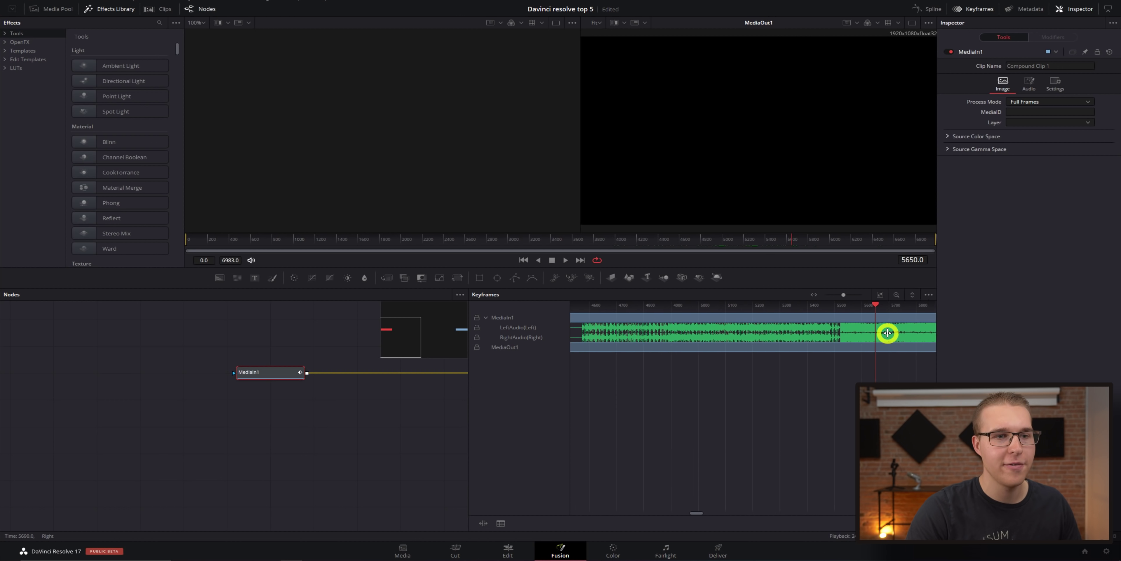